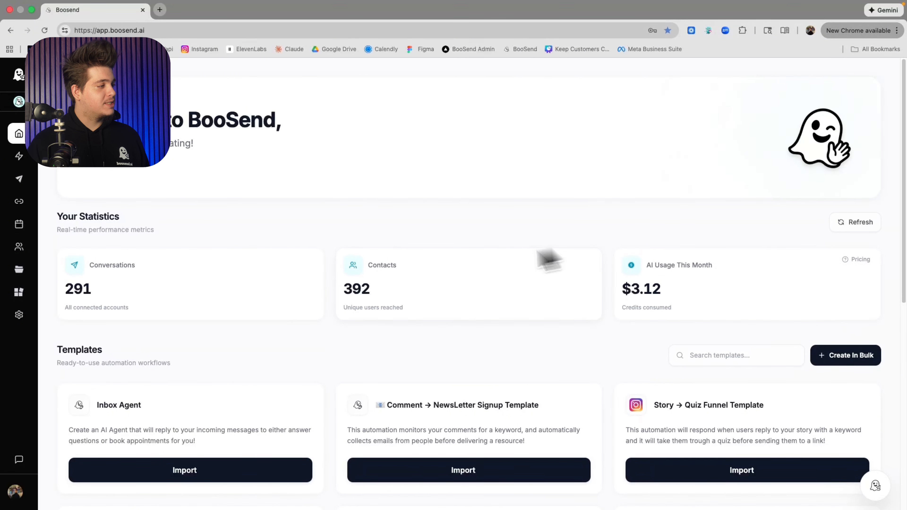
Import the Inbox Agent template from the dashboard's template list
scroll(154, 336, down, 2)
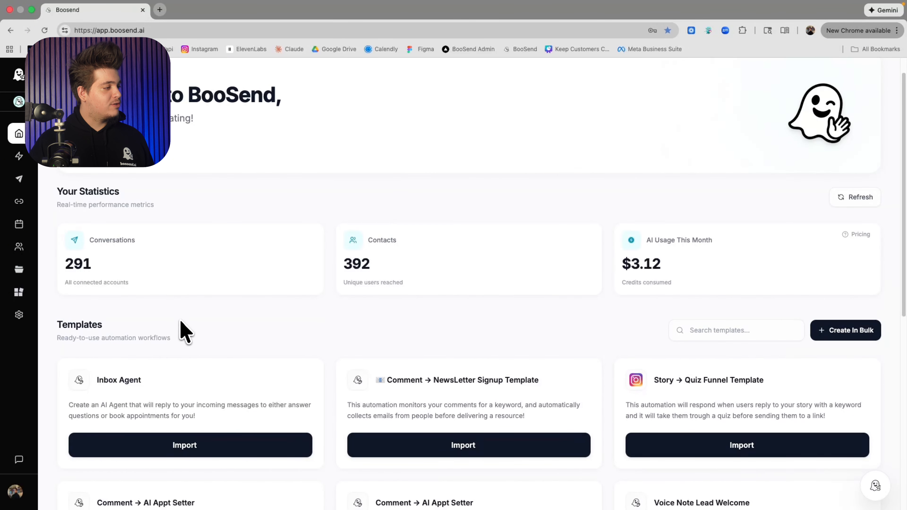
click(183, 440)
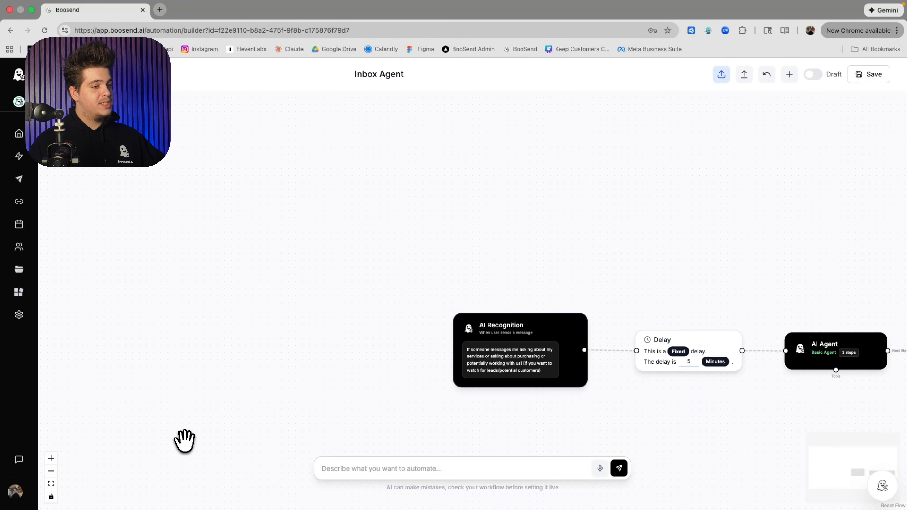
Open the AI Recognition trigger node to review its message-intent configuration, then save and close it
drag(299, 397, 215, 353)
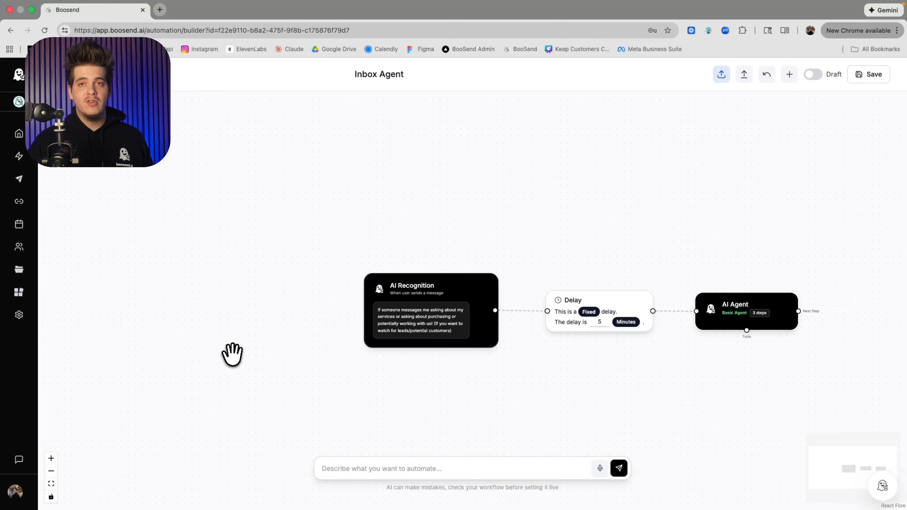
click(398, 316)
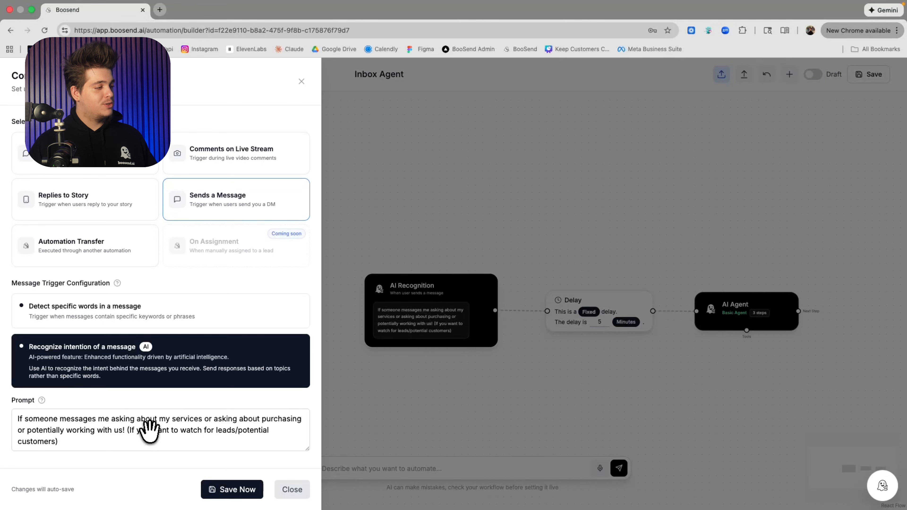
click(217, 492)
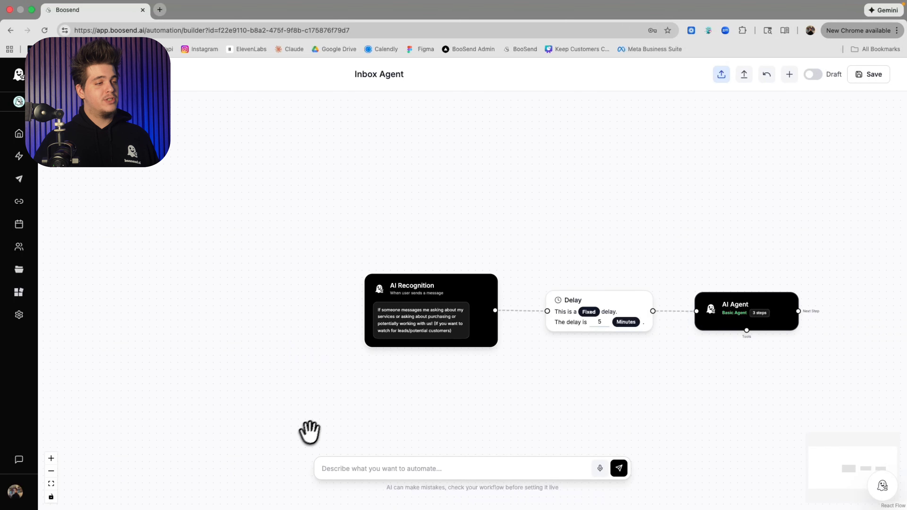
Open the AI Agent node's settings and attach the BooSend knowledge base
mouse_move(575, 347)
mouse_down()
mouse_move(554, 352)
mouse_move(559, 345)
mouse_up()
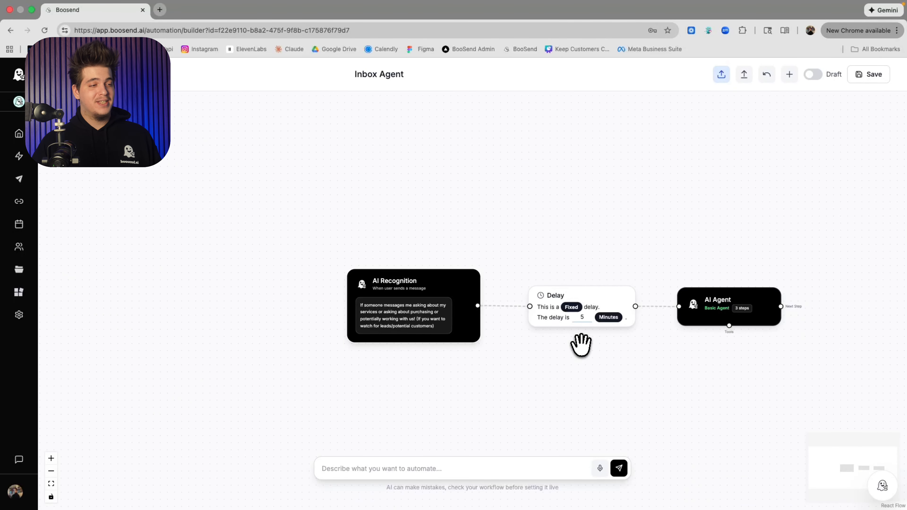
drag(579, 345, 529, 331)
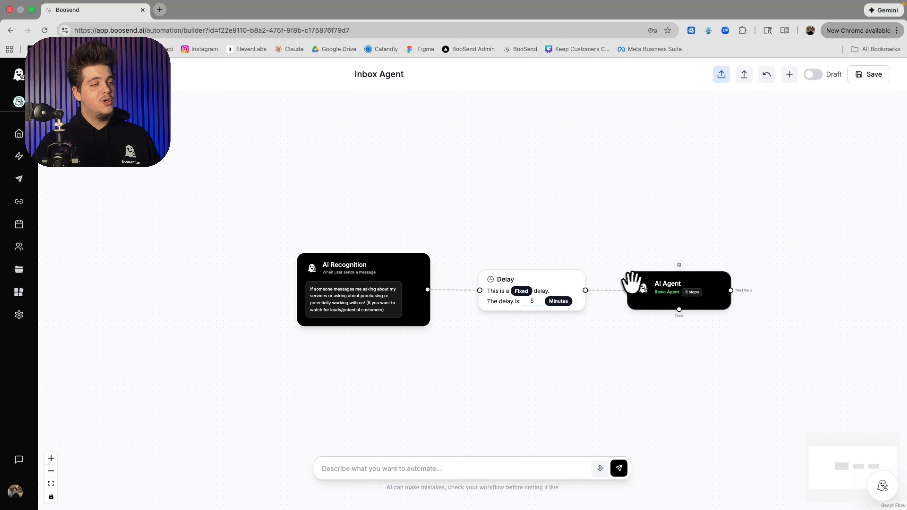
click(635, 283)
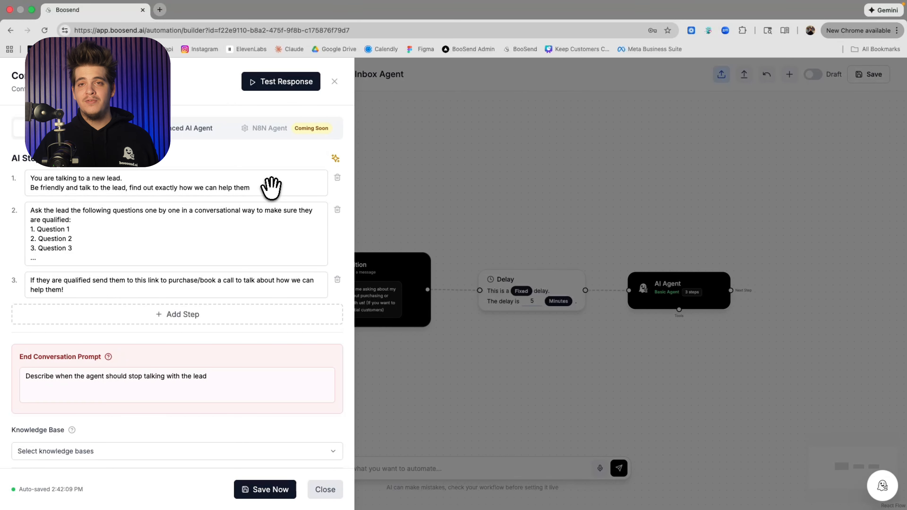
scroll(275, 187, down, 5)
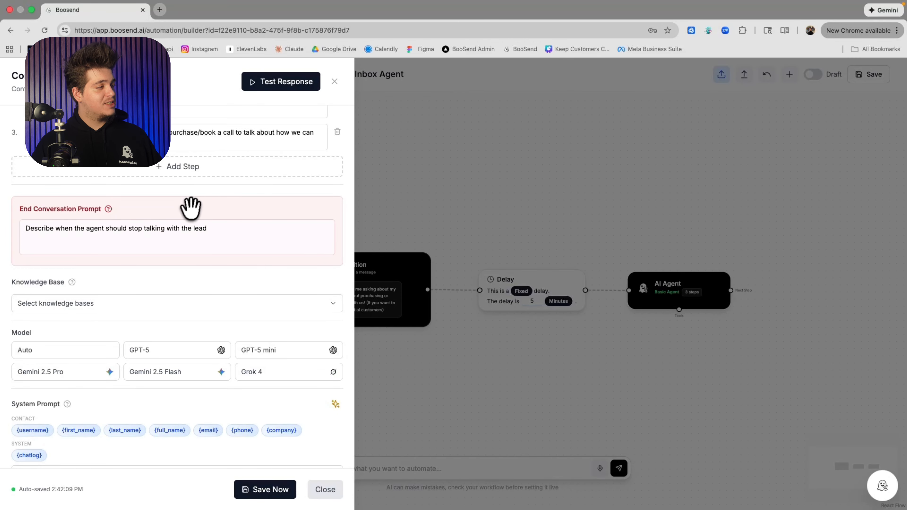
scroll(176, 234, down, 1)
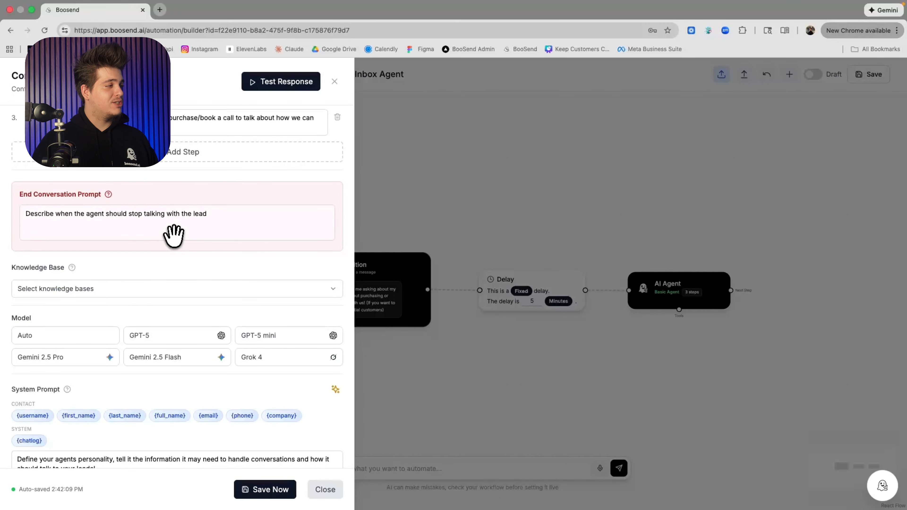
click(175, 290)
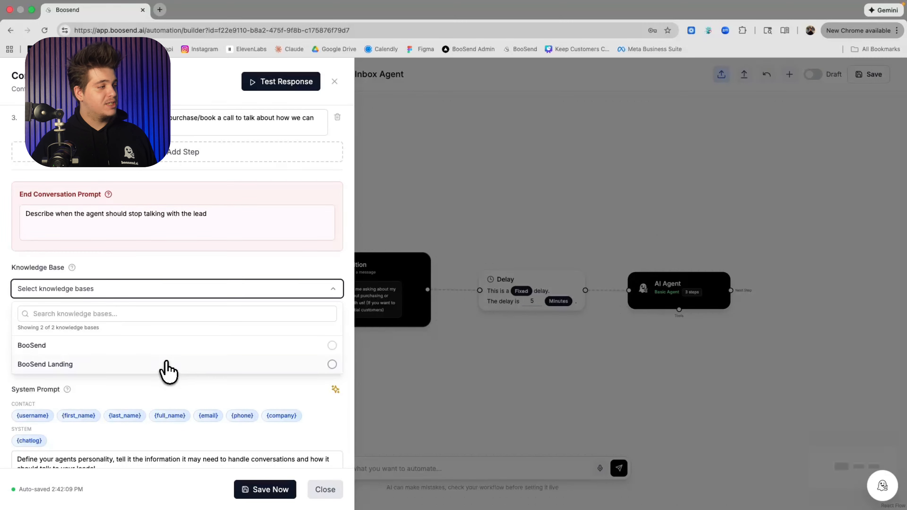
click(168, 350)
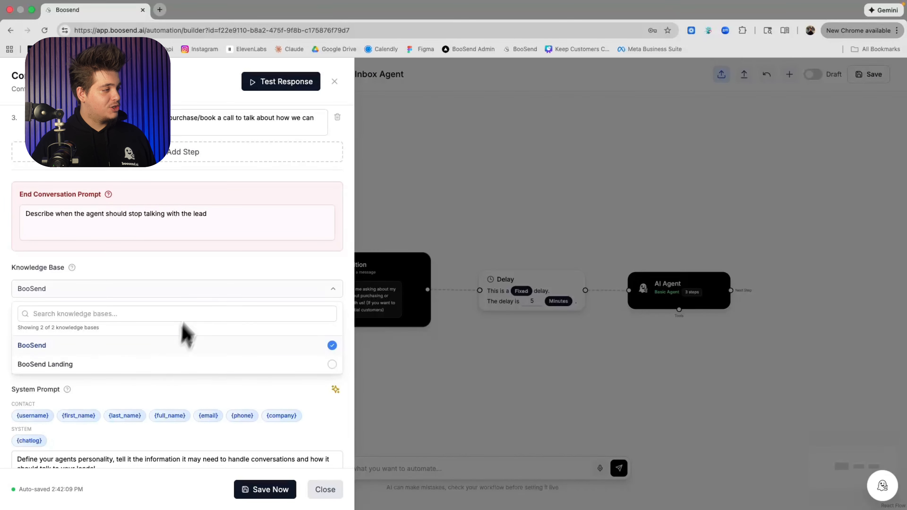
click(202, 274)
scroll(197, 299, down, 3)
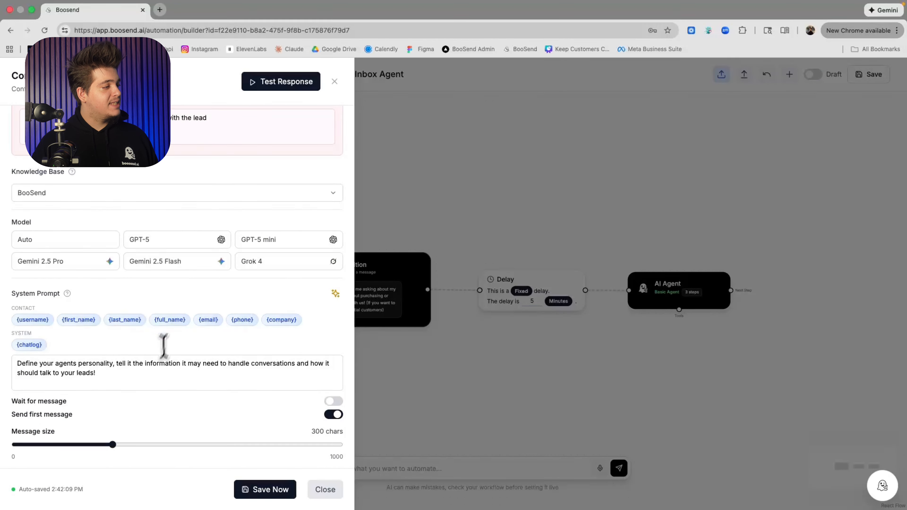
click(151, 377)
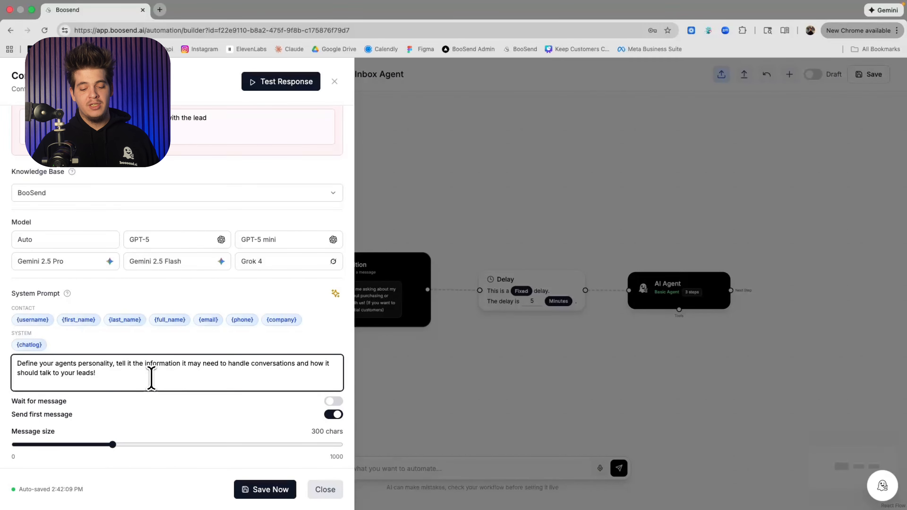
text(Loo)
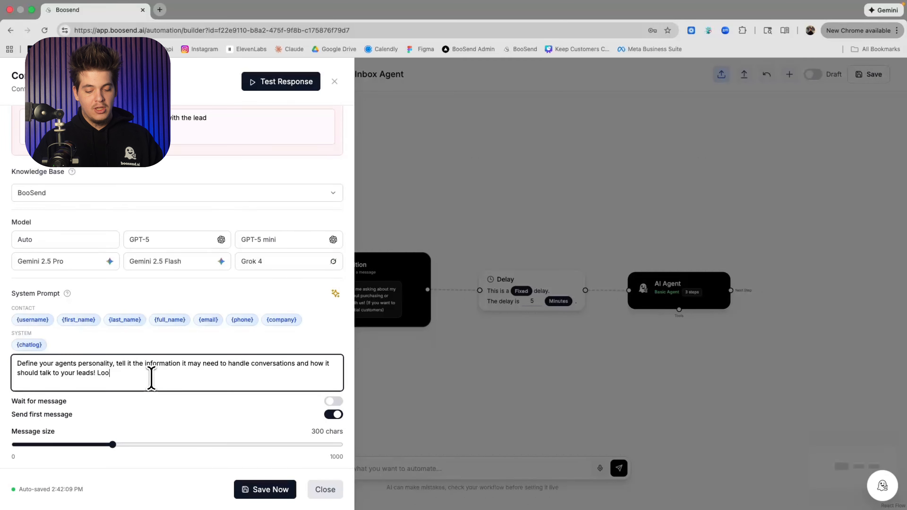
text(k at @)
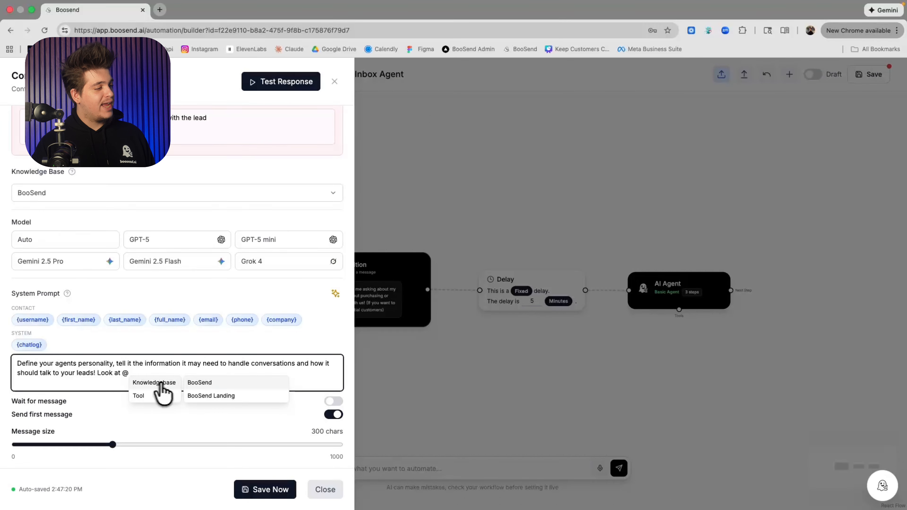
click(197, 383)
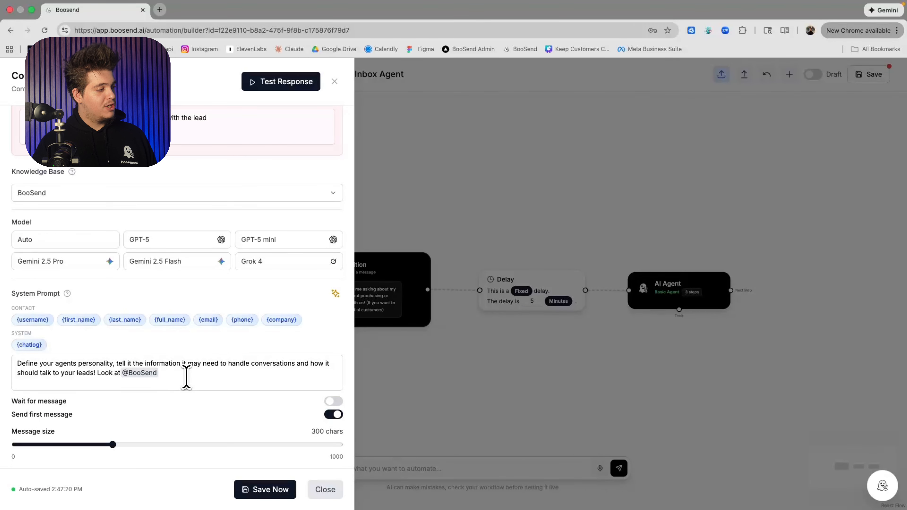
click(186, 376)
text(to get ......)
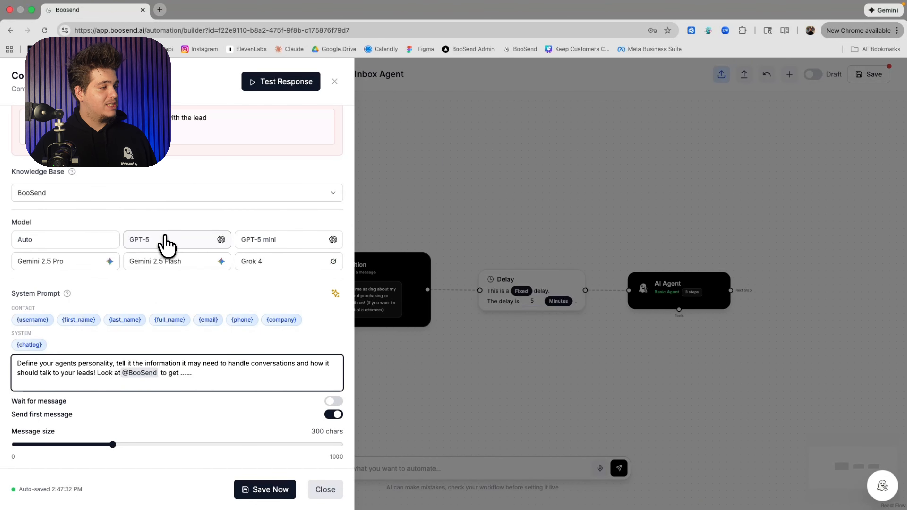
Select GPT-5 as the AI Agent's model and review the agent's steps
click(165, 236)
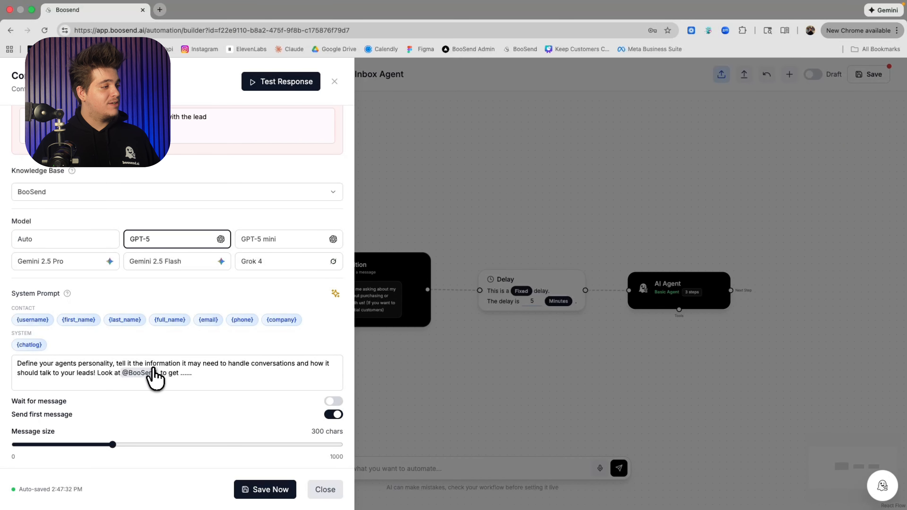
scroll(158, 378, up, 5)
scroll(169, 239, down, 5)
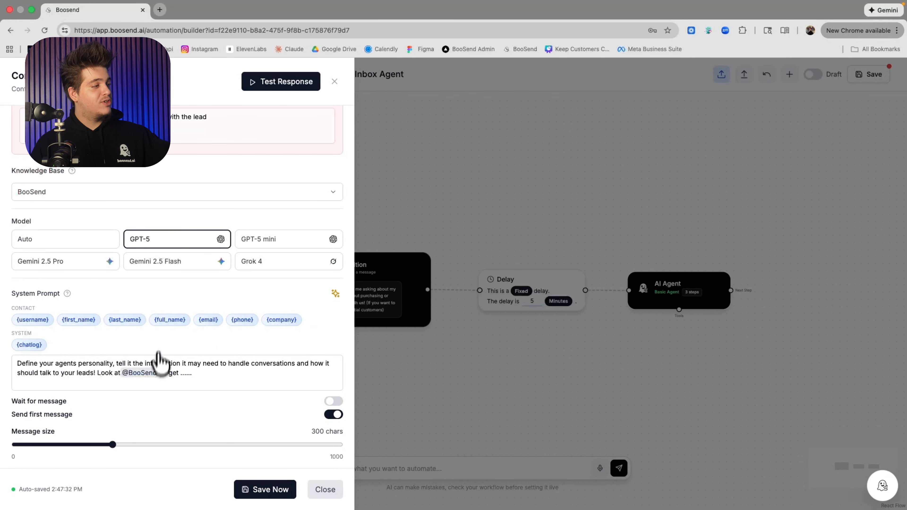
scroll(158, 384, up, 5)
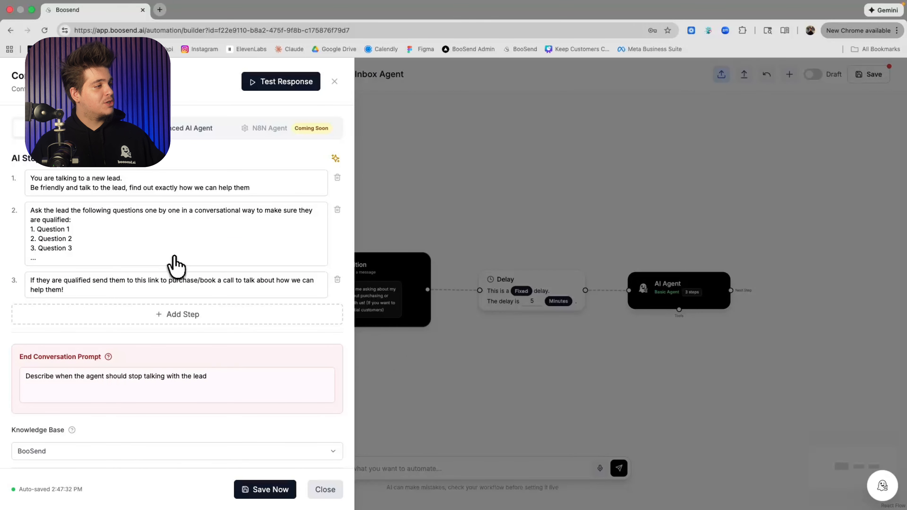
scroll(176, 260, down, 5)
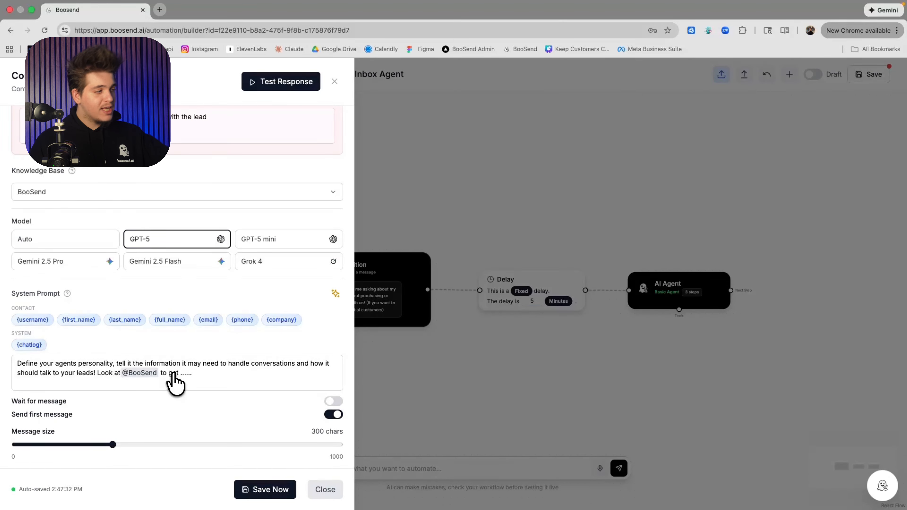
scroll(175, 379, up, 5)
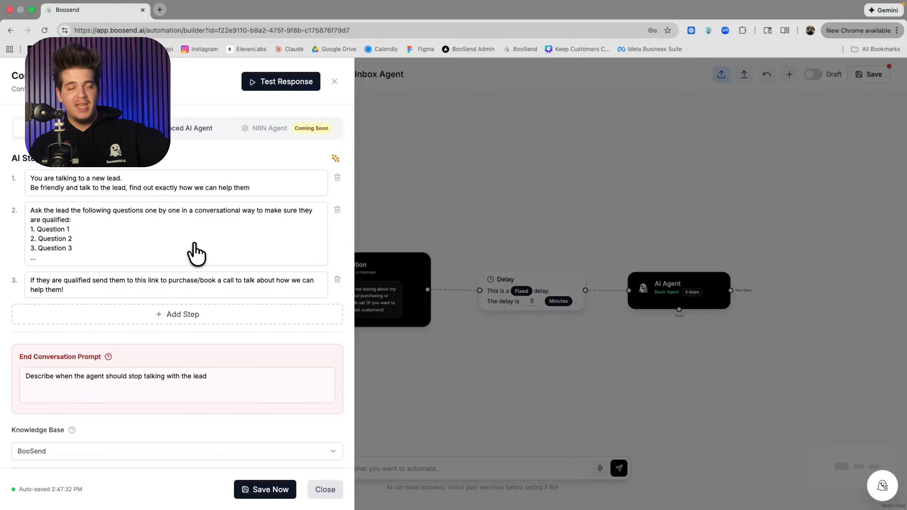
scroll(195, 246, down, 5)
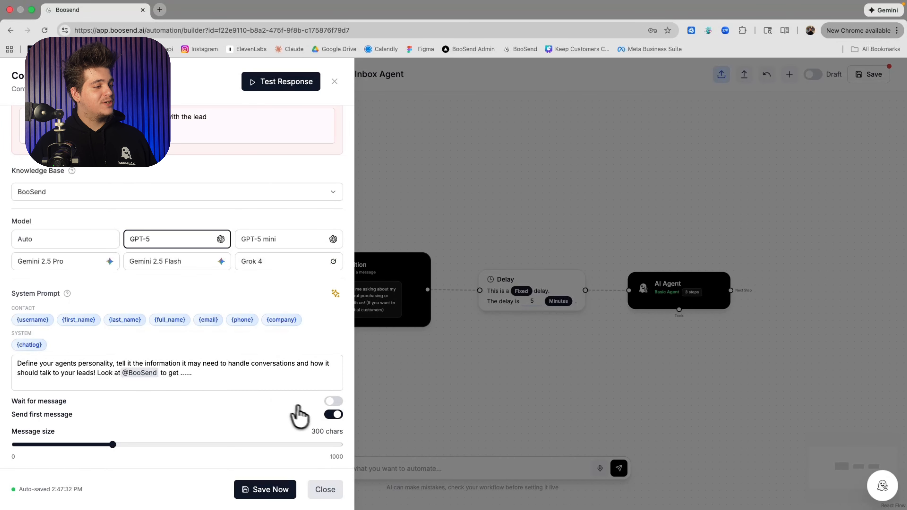
Toggle Send first message off and back on, then save the AI Agent settings
click(326, 412)
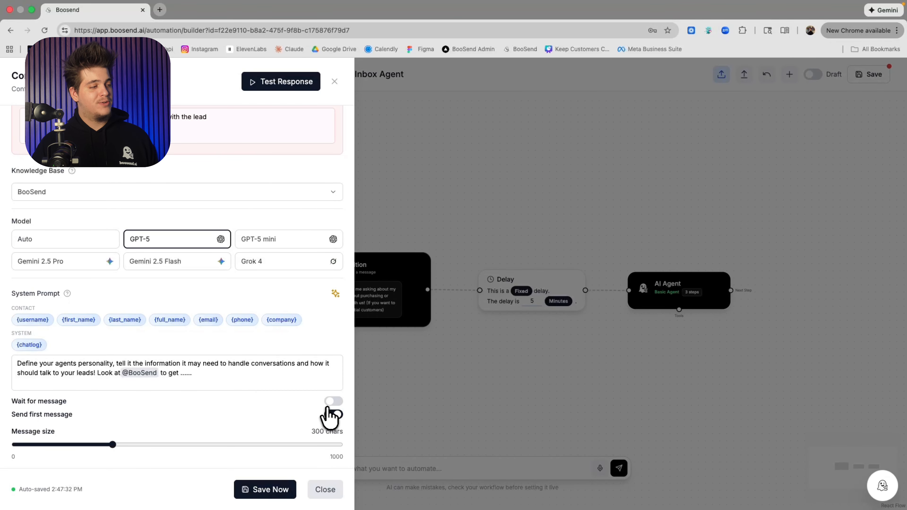
click(326, 409)
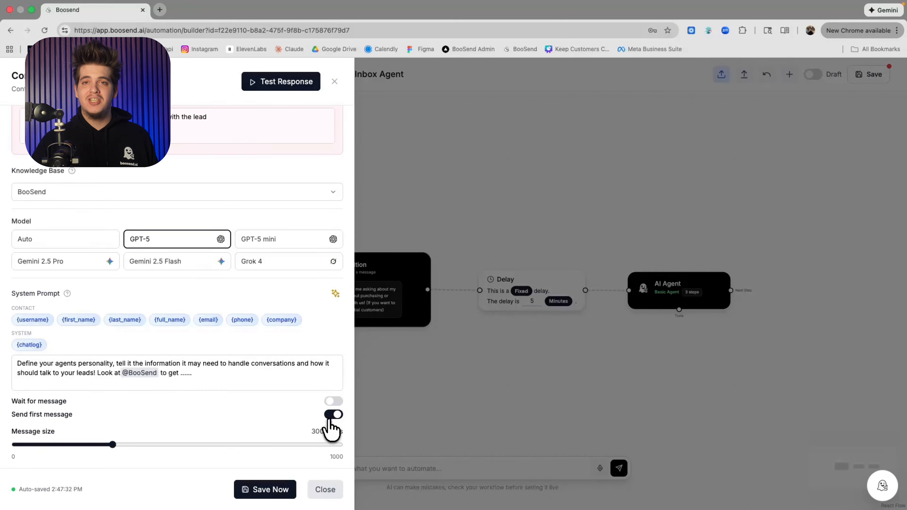
click(290, 494)
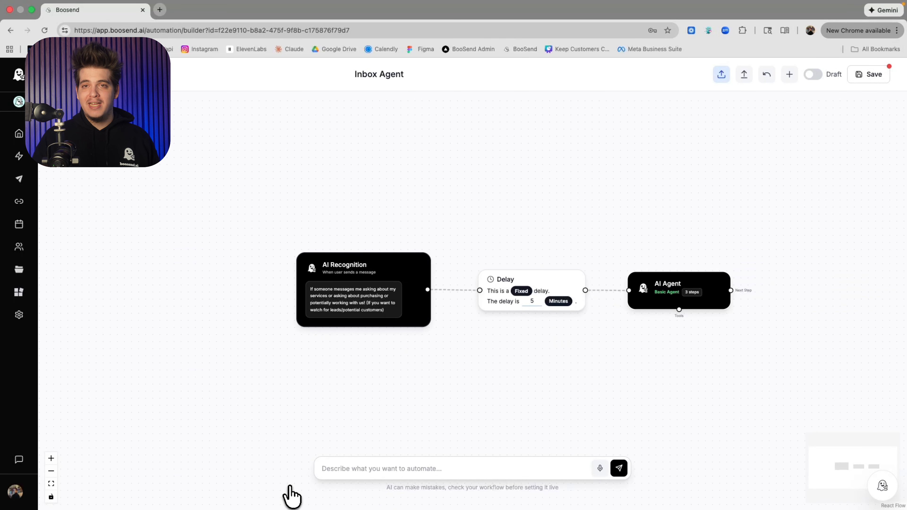
Add an ElevenLabs Voice tool to the AI Agent's Tools connector
scroll(692, 366, up, 5)
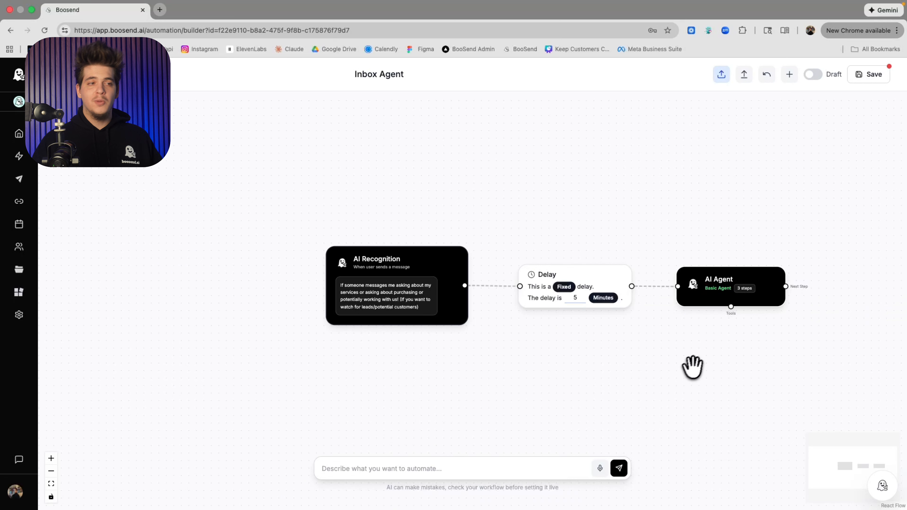
drag(695, 329, 486, 300)
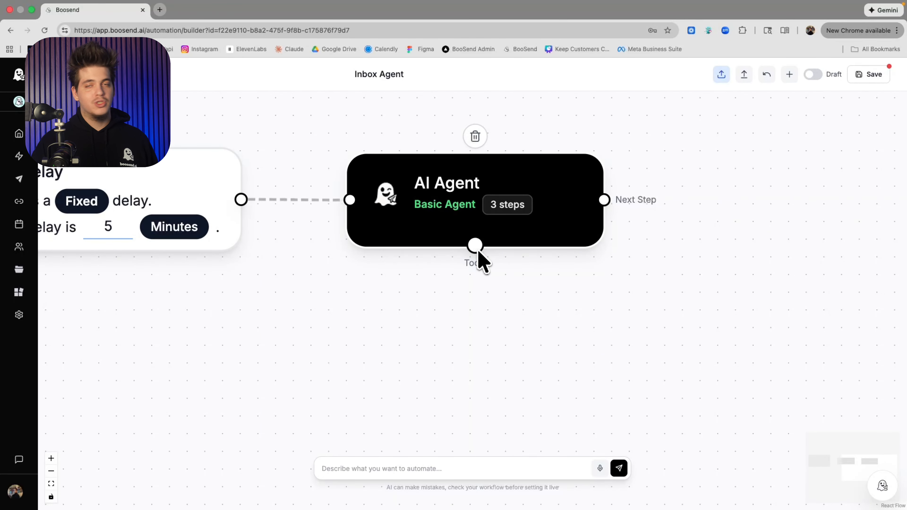
drag(472, 249, 347, 265)
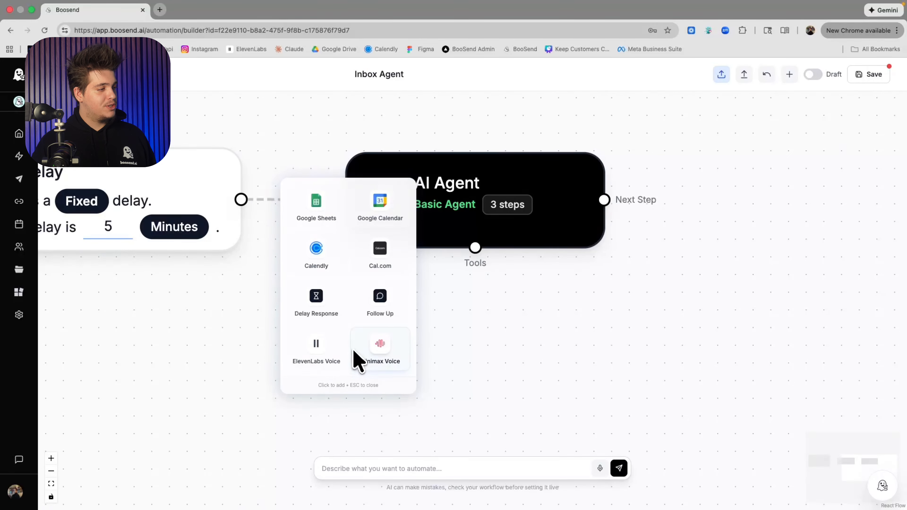
click(333, 360)
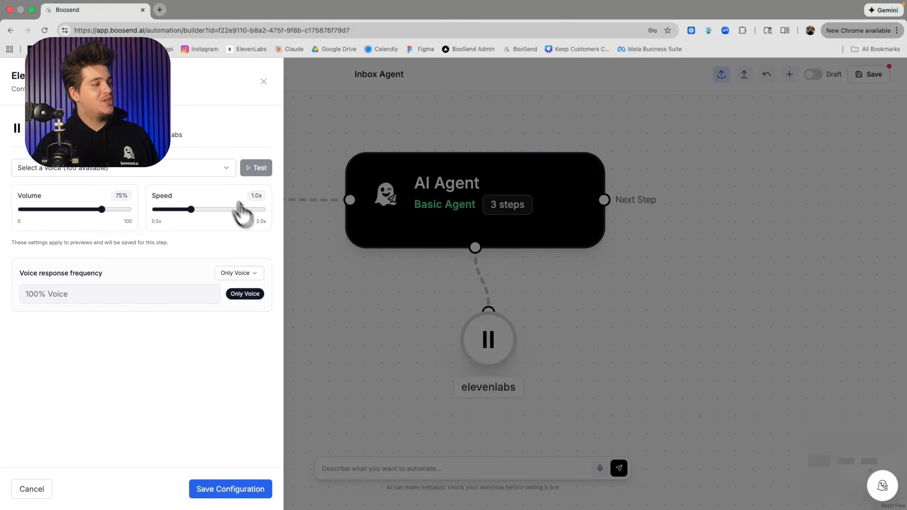
Choose the Loom Marko voice and set the voice response frequency to Custom at 10% voice
click(213, 172)
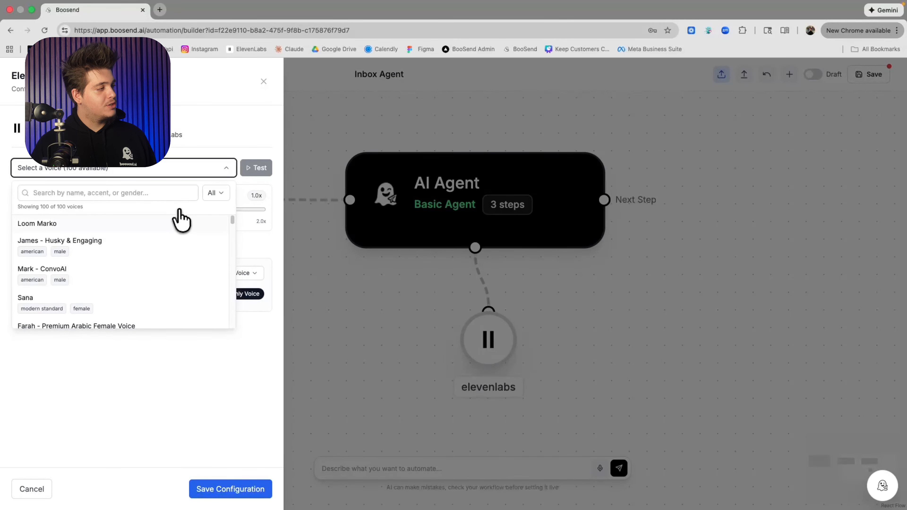
click(176, 228)
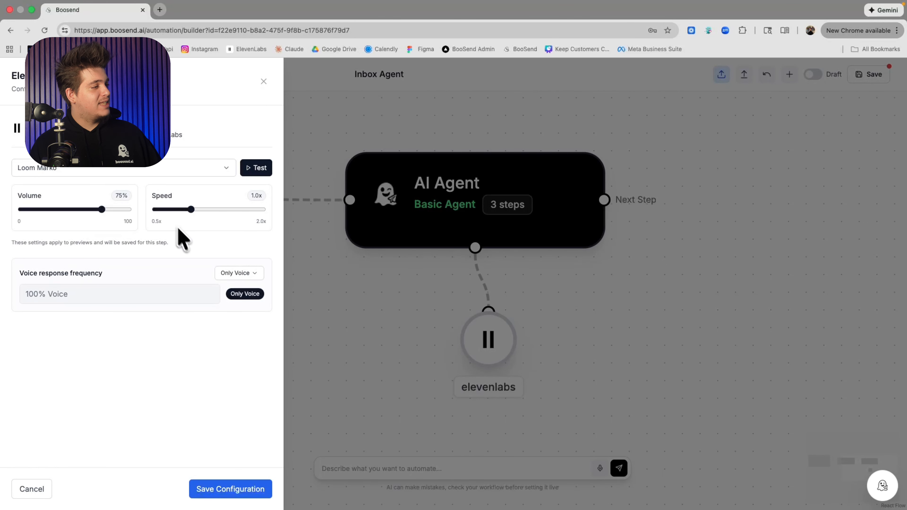
click(224, 278)
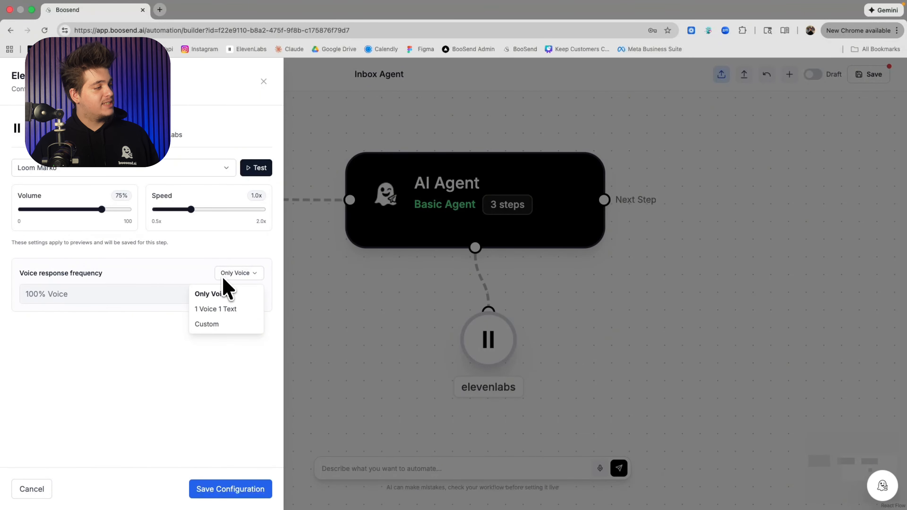
click(225, 326)
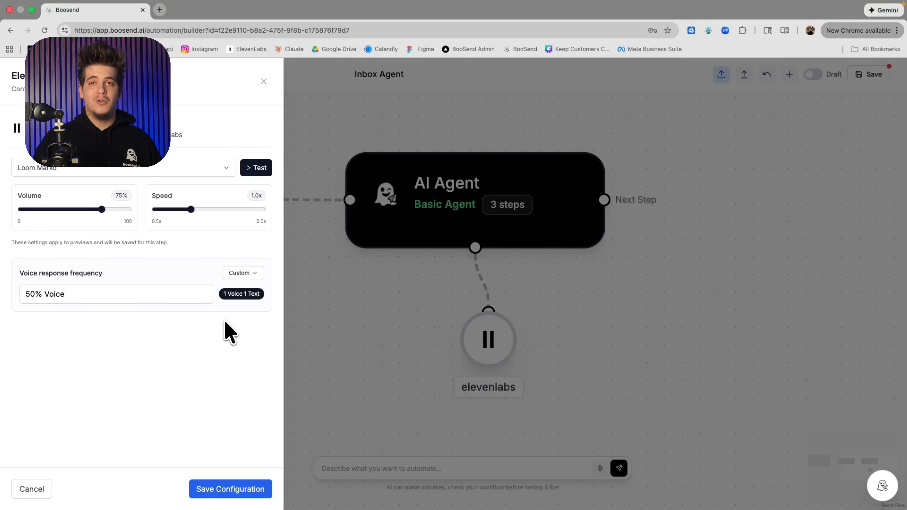
click(193, 294)
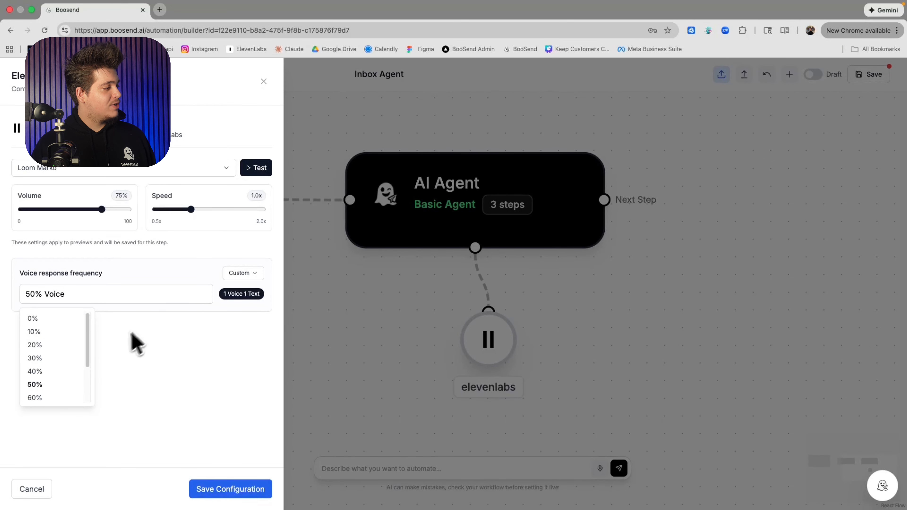
click(52, 333)
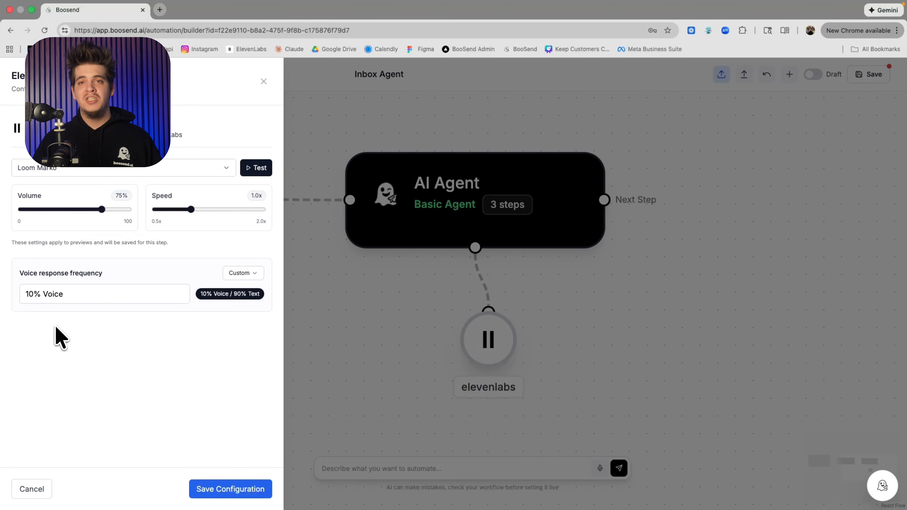